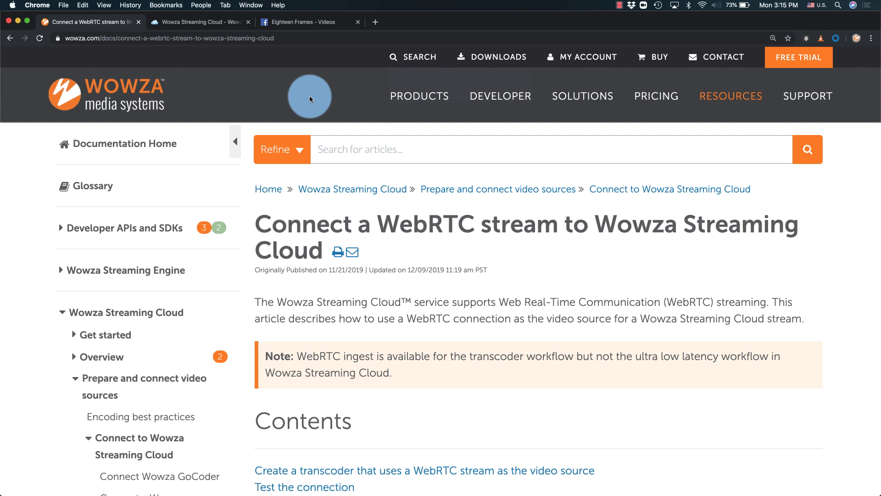
Leave the WebRTC docs for Wowza Streaming Cloud and show the Advanced > Transcoders list.
scroll(309, 96, down, 3)
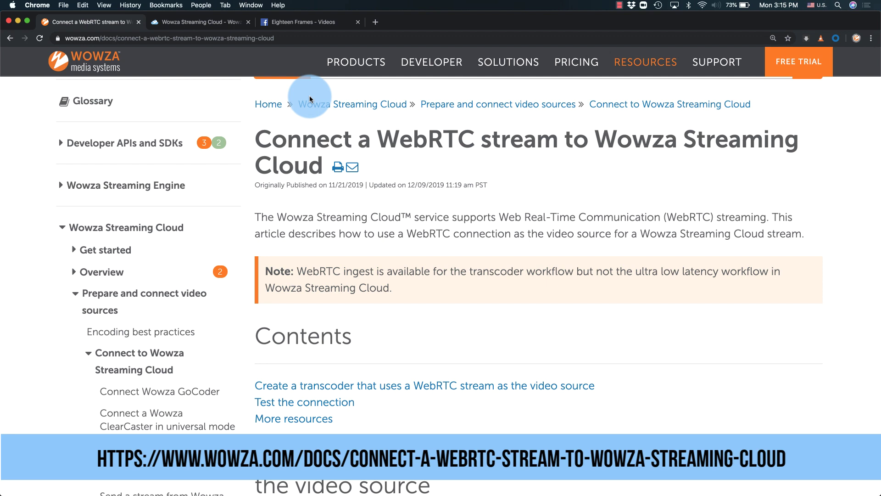
scroll(310, 99, up, 3)
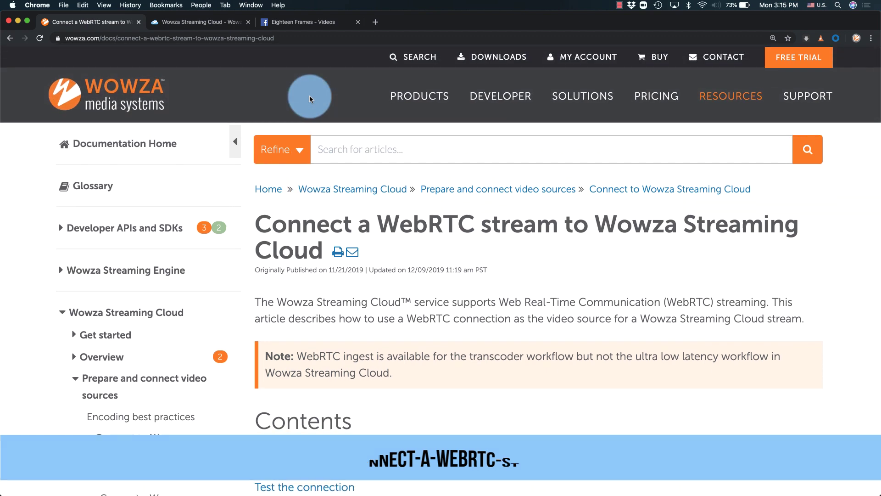
click(199, 23)
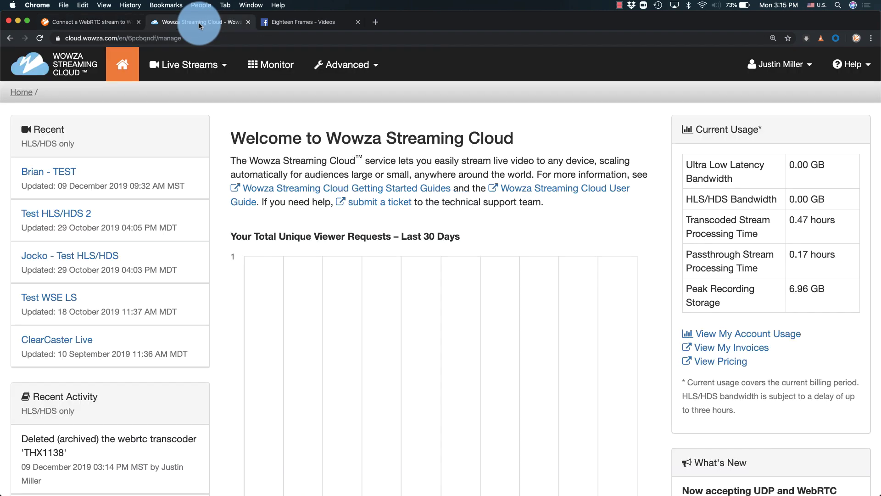
click(371, 65)
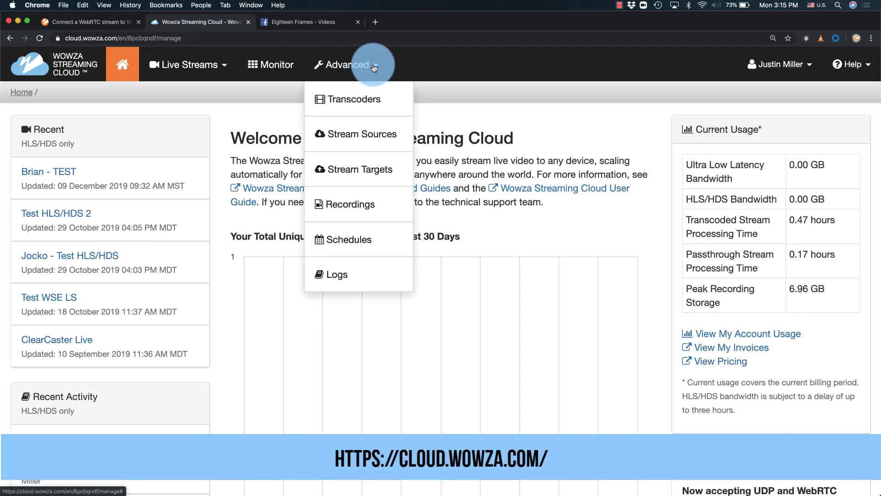
click(353, 100)
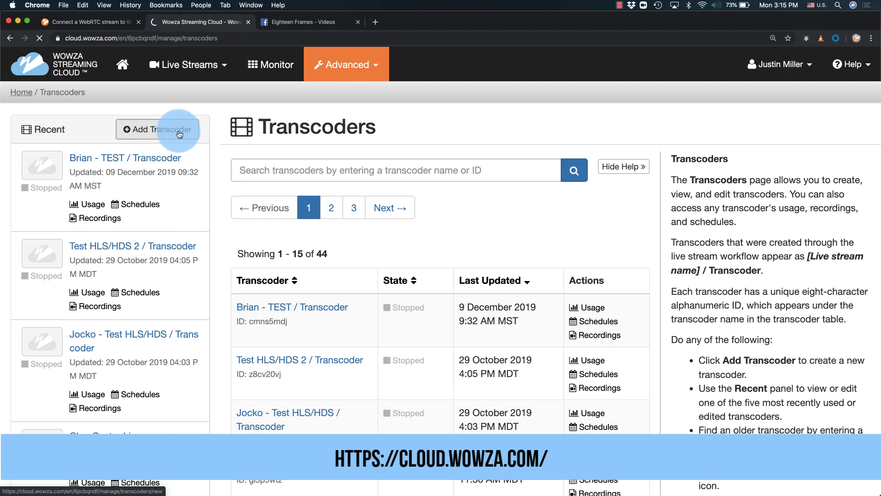
Add a transcoder named 'WebRTC Connect' with WebRTC source protocol pushed to Wowza Streaming Cloud.
click(179, 133)
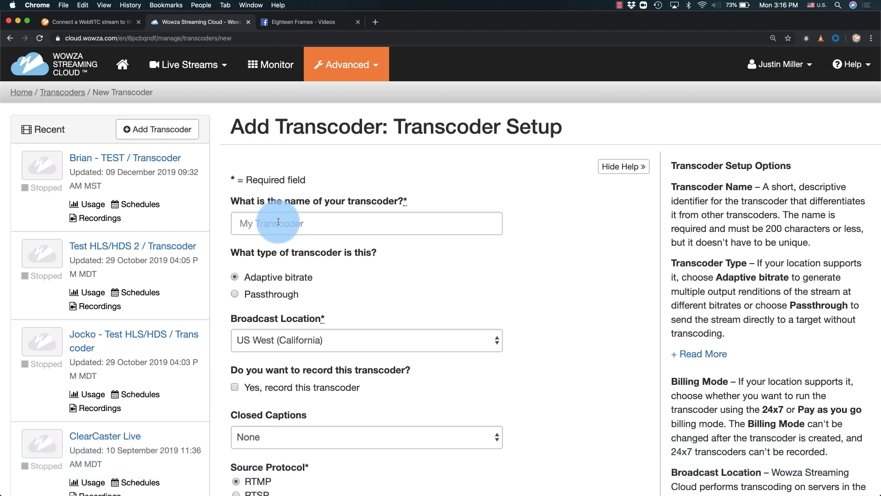
click(278, 223)
text(WebRTC Connect)
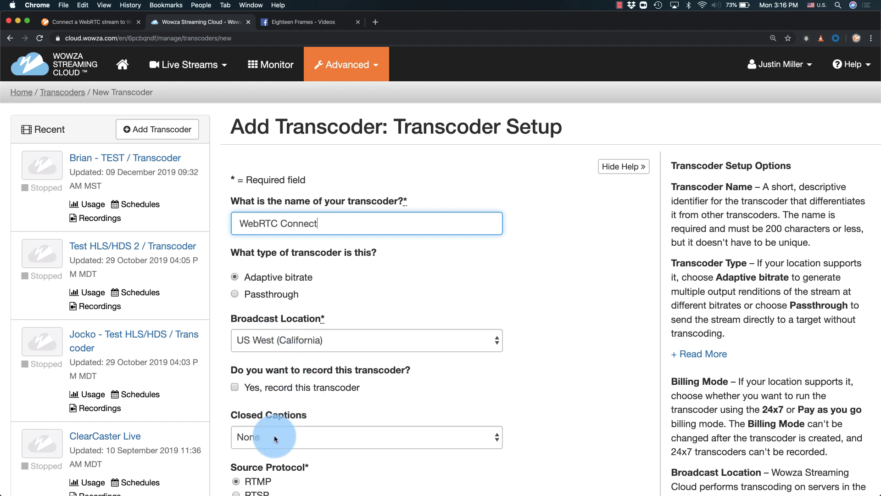
scroll(275, 437, down, 7)
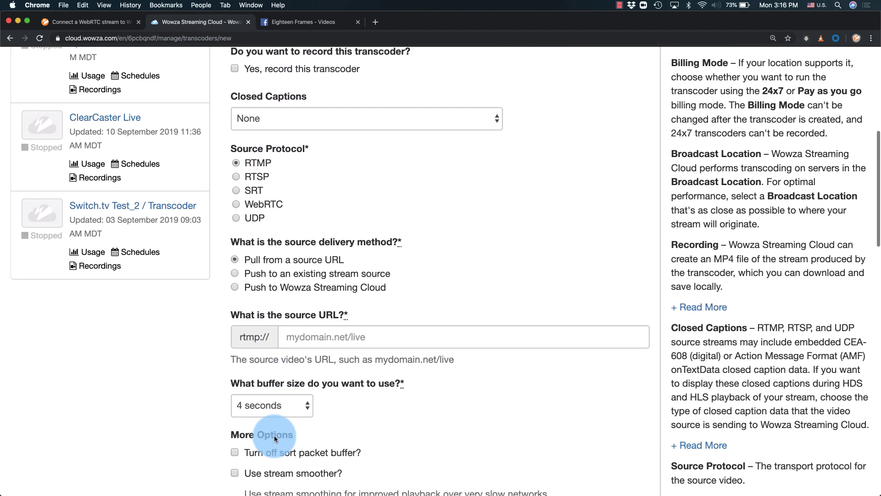
click(269, 205)
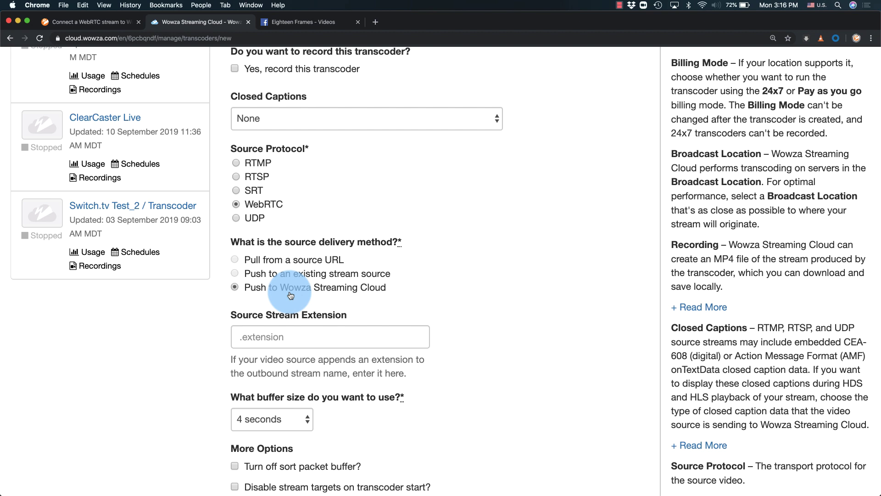
scroll(290, 295, down, 5)
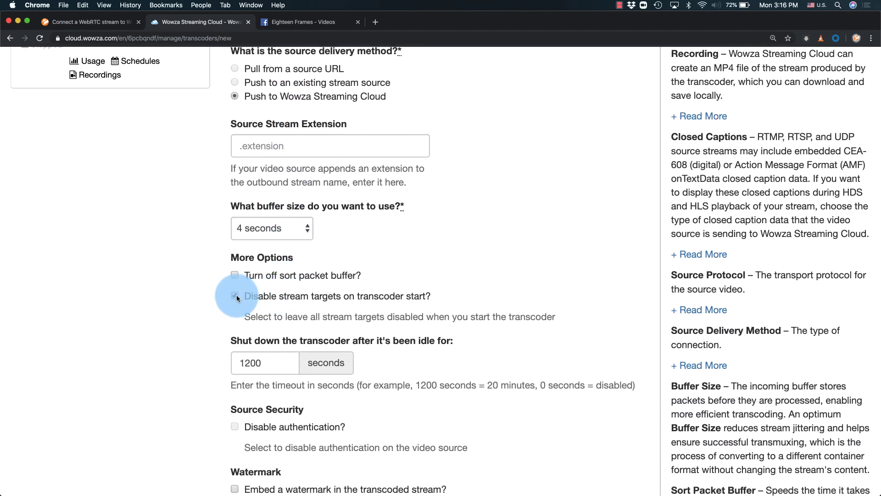
scroll(236, 296, down, 10)
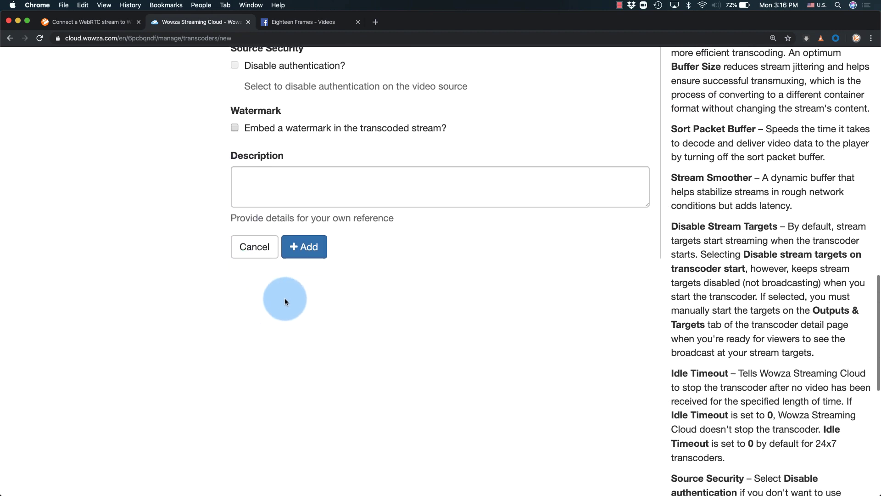
click(307, 248)
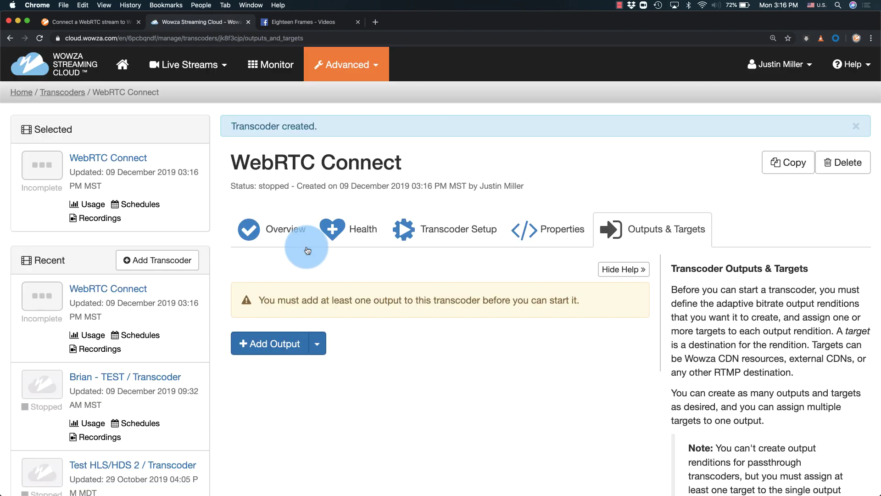
Add the Video+Audio=2600+128, high, 1280 x 720 preset output to WebRTC Connect.
click(319, 344)
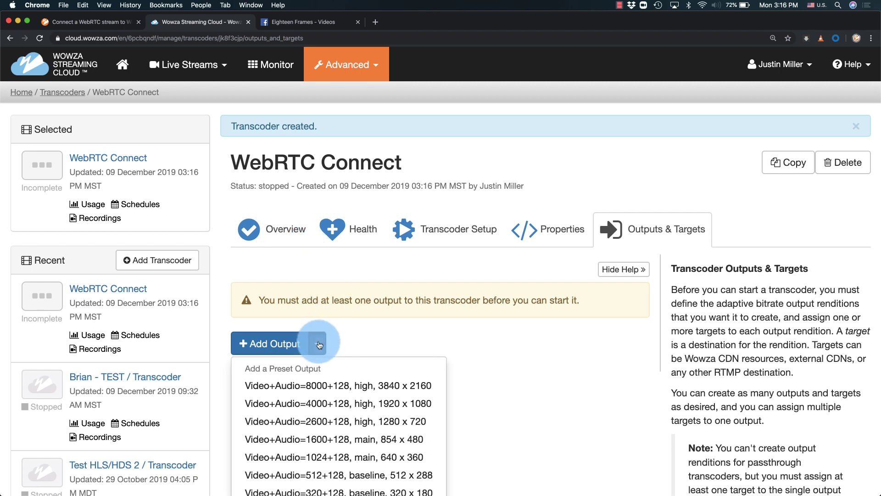
click(309, 422)
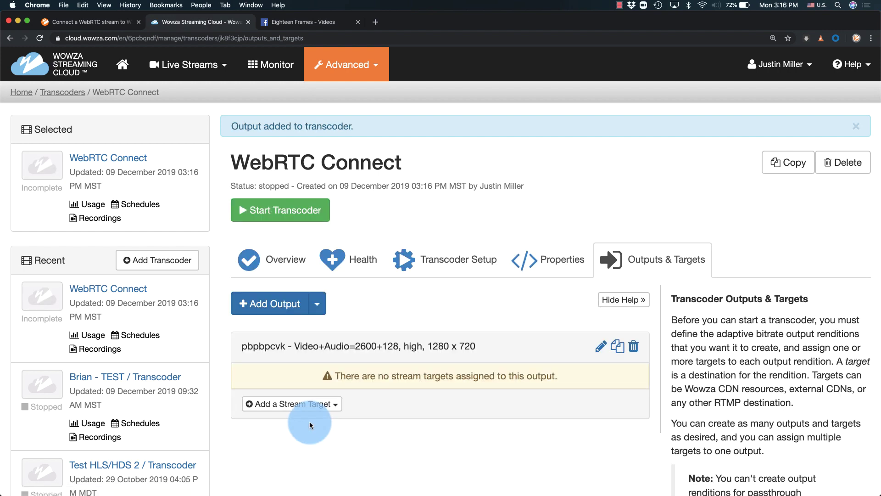
click(334, 406)
scroll(336, 409, down, 5)
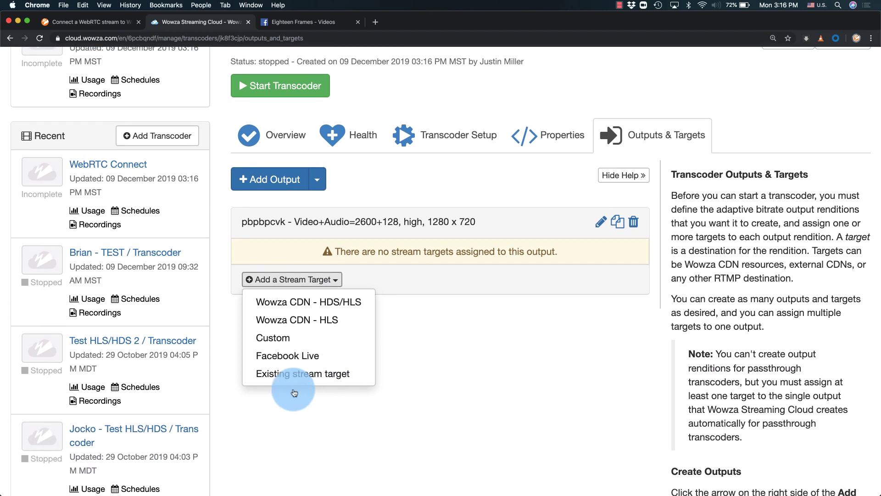
Add a Facebook Live target 'Facebook - Eighteen Frames' that streams to the Eighteen Frames page.
click(292, 355)
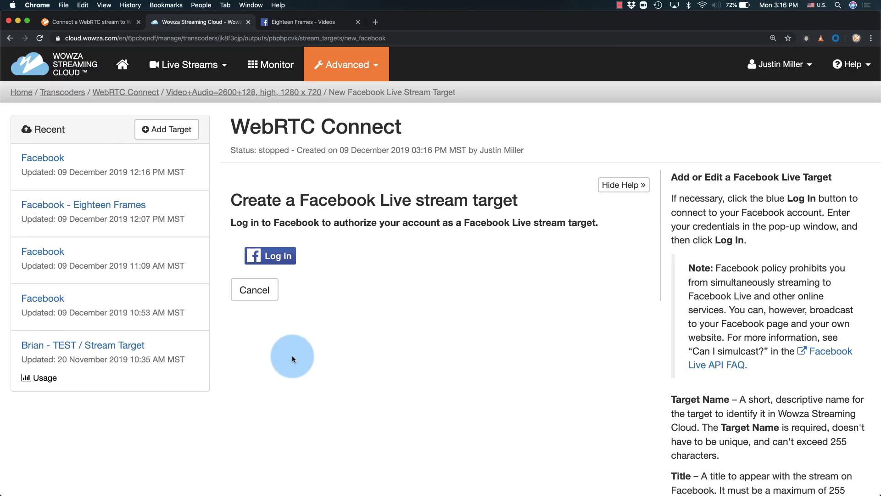
click(278, 255)
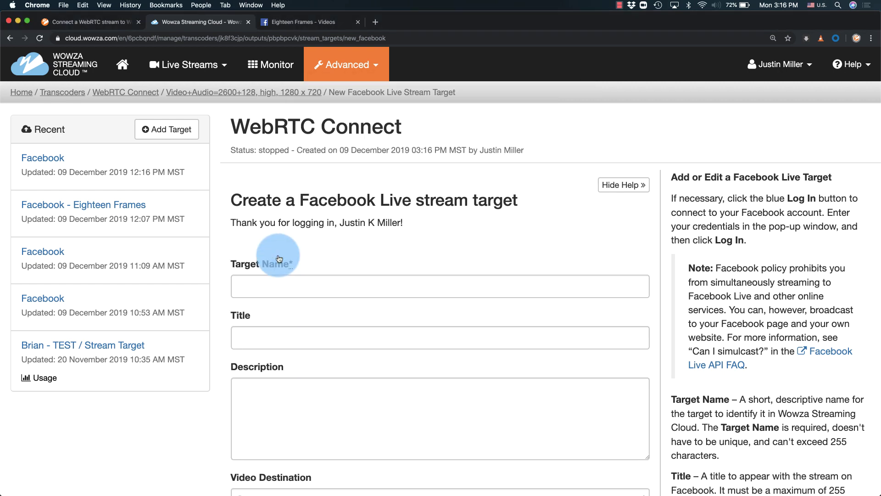
click(285, 280)
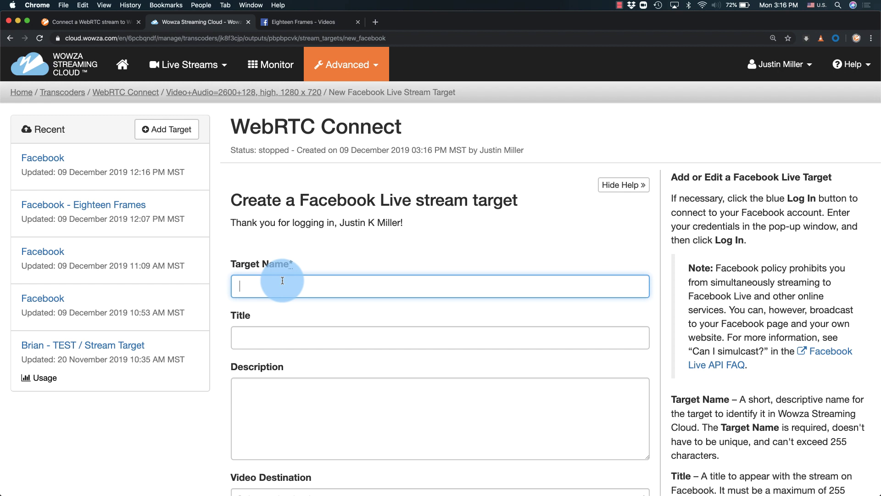
text(Facebook - Eighteen Frames)
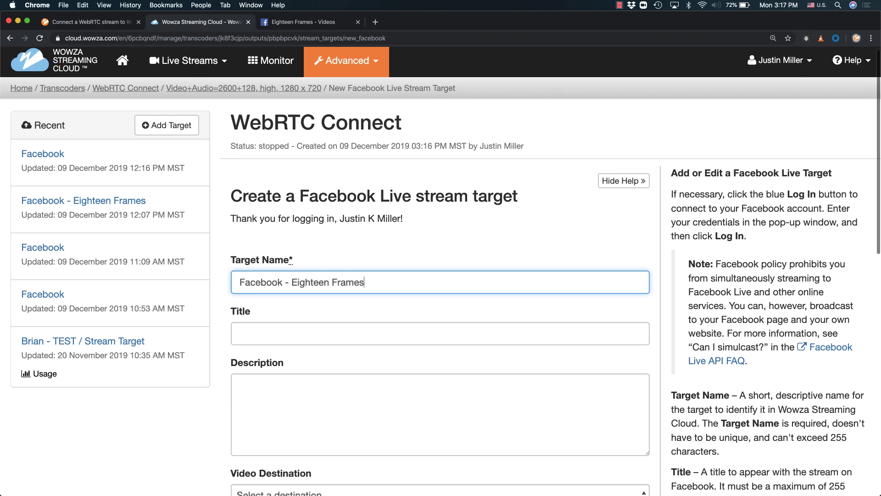
scroll(280, 321, down, 4)
click(278, 335)
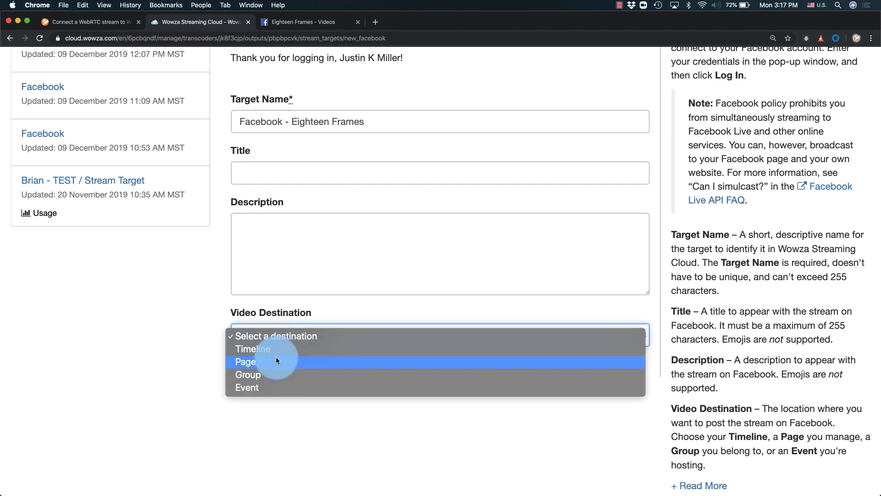
click(276, 361)
click(276, 377)
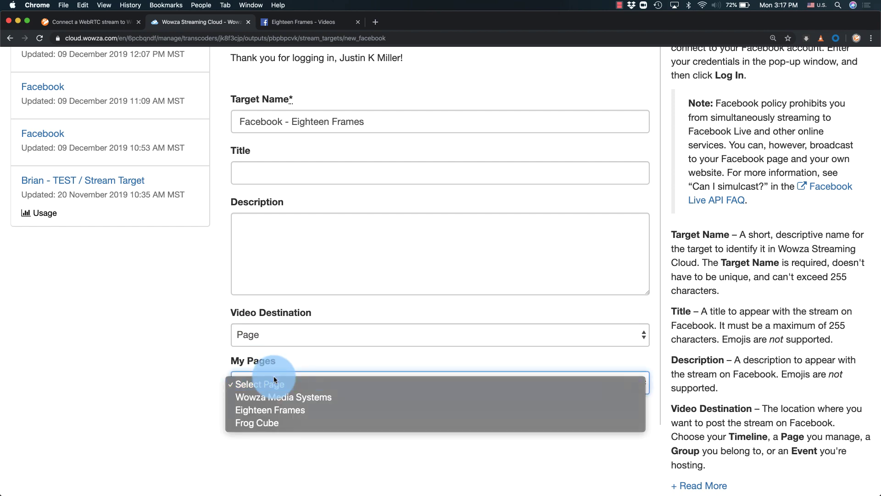
click(272, 406)
scroll(269, 412, down, 1)
scroll(269, 412, down, 2)
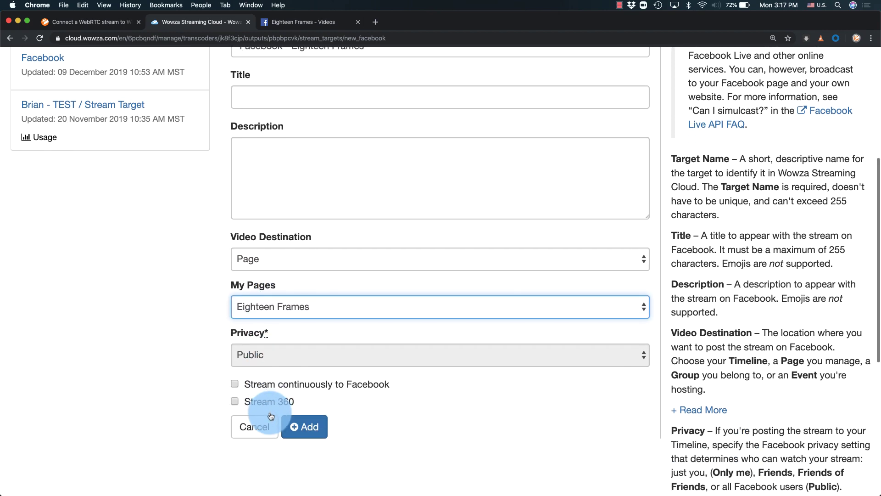
click(297, 430)
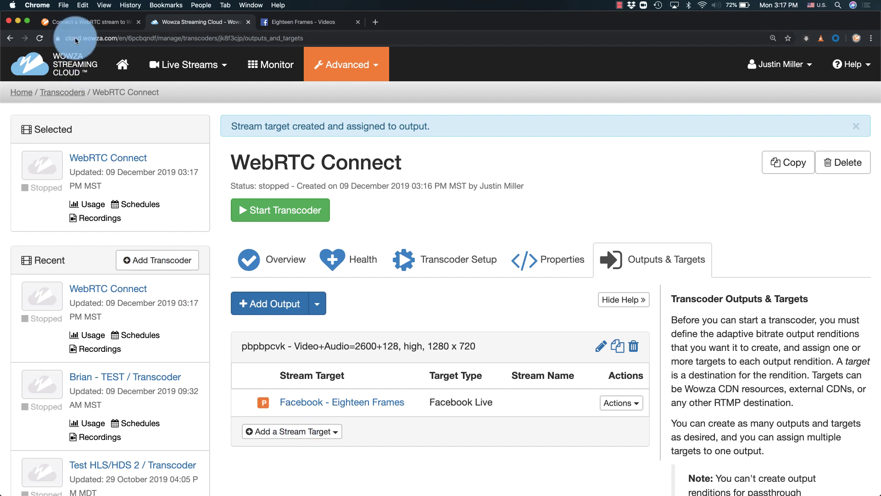
In the WebRTC docs, jump to Test the connection and download the WebRTC.zip example.
click(73, 22)
scroll(337, 284, down, 3)
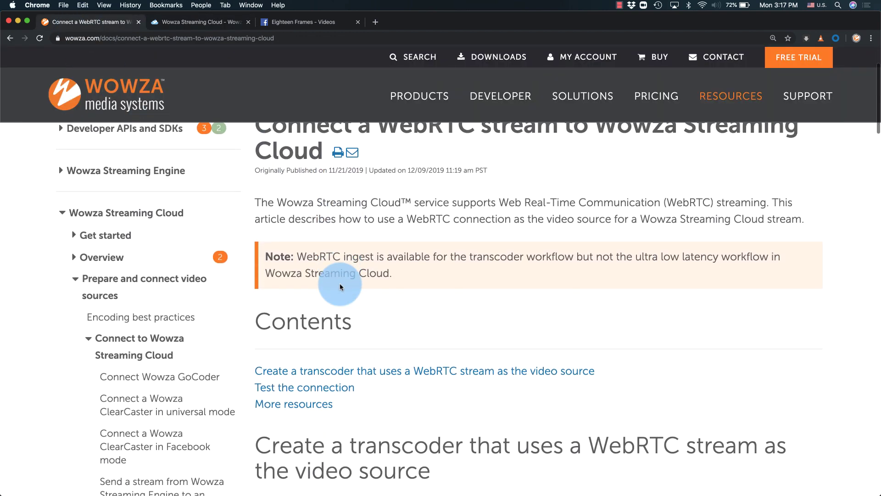
scroll(339, 284, down, 3)
click(340, 302)
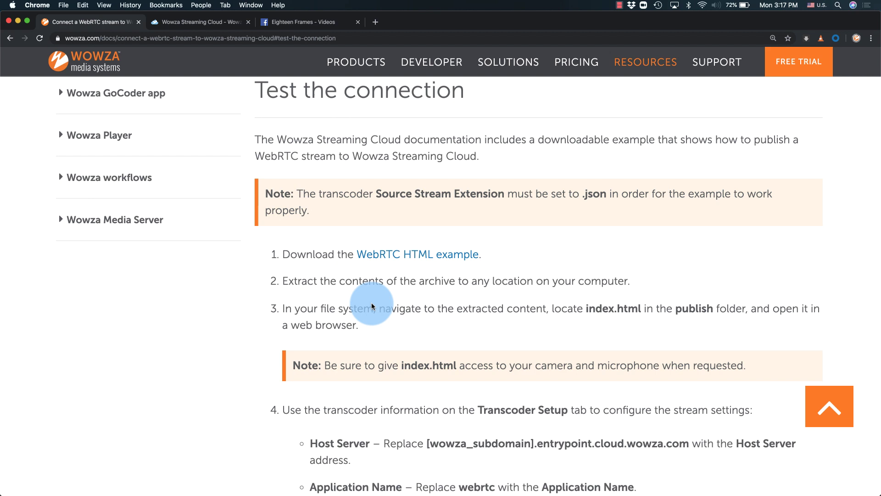
click(410, 258)
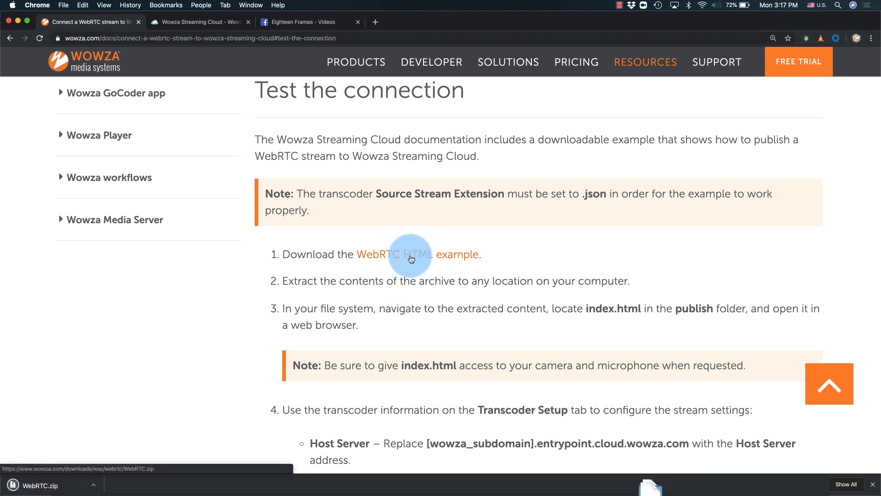
Extract WebRTC.zip and open htdocs/html/publish/index.html in the browser.
click(69, 486)
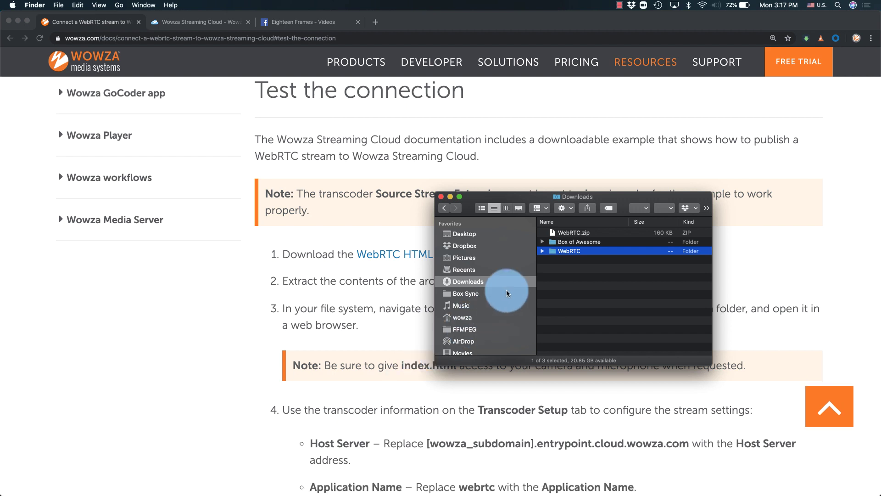
click(552, 260)
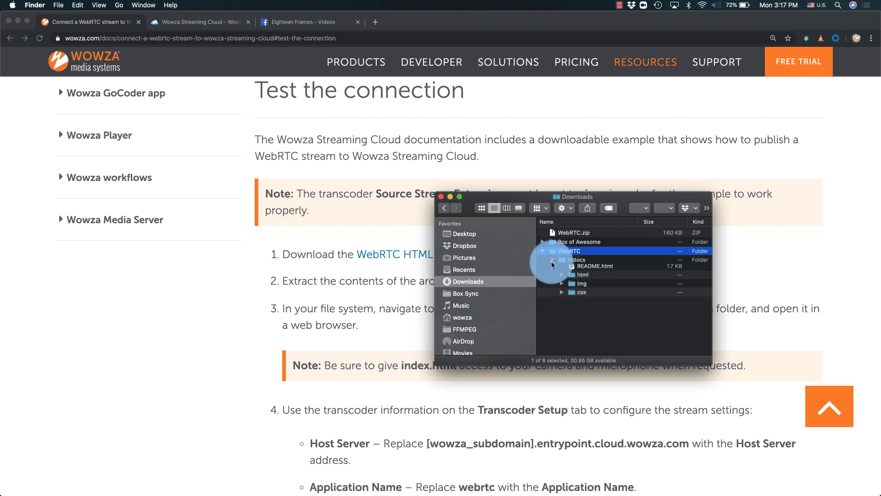
click(561, 286)
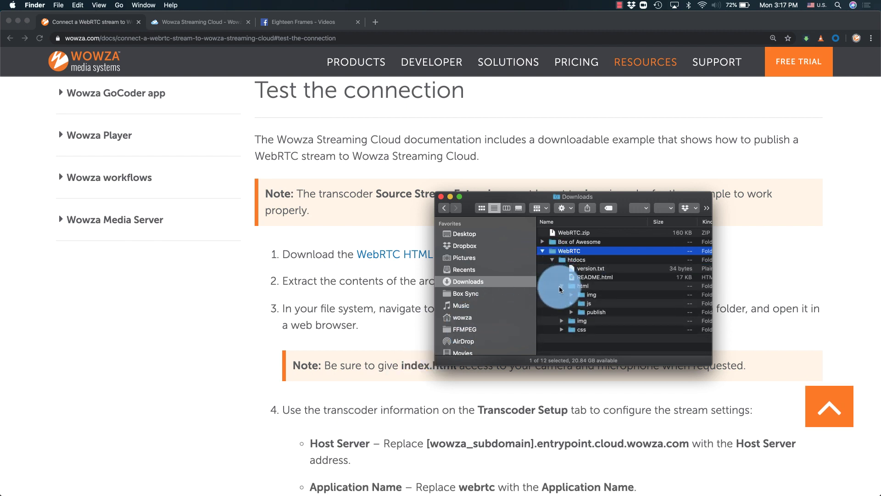
click(572, 312)
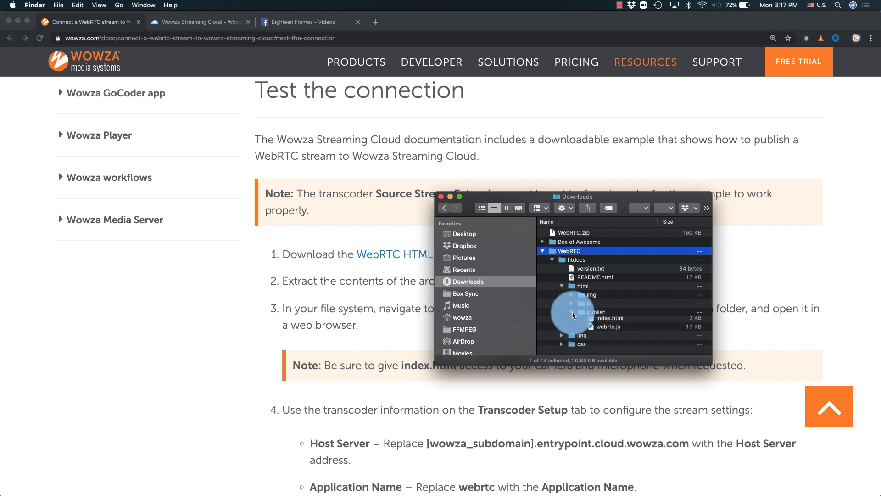
double_click(596, 321)
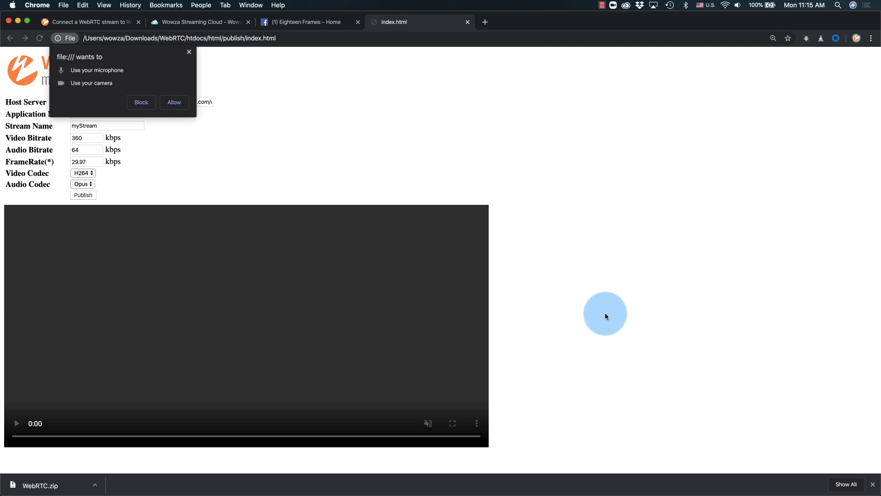
Allow camera and microphone access on the publish page, then return to Wowza Streaming Cloud.
click(172, 106)
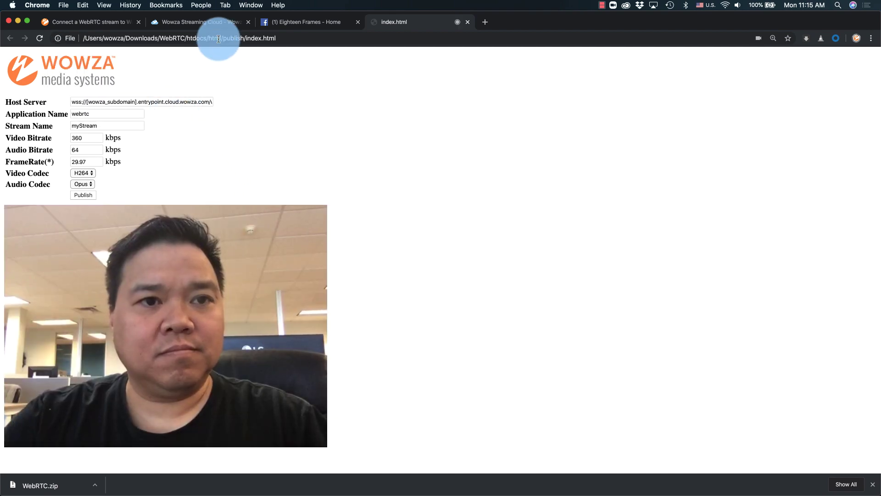
click(217, 22)
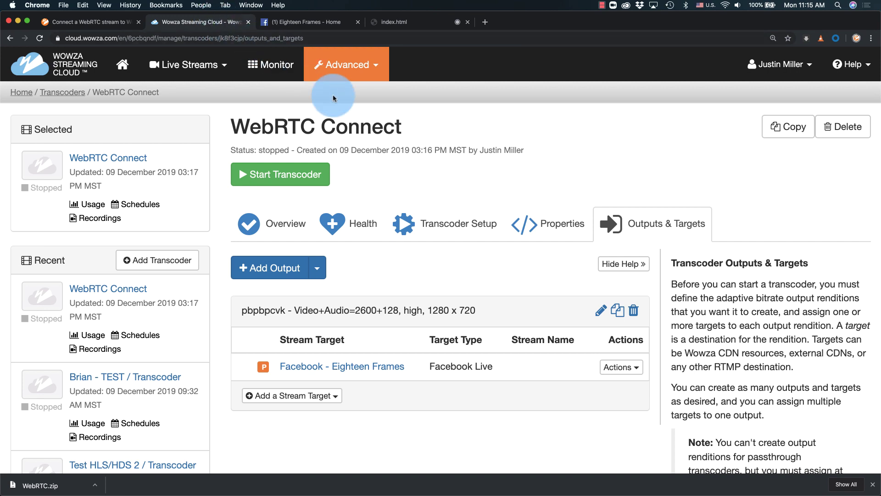
Review WebRTC Connect's Transcoder Setup connection details, then start the transcoder.
click(406, 223)
scroll(408, 221, down, 15)
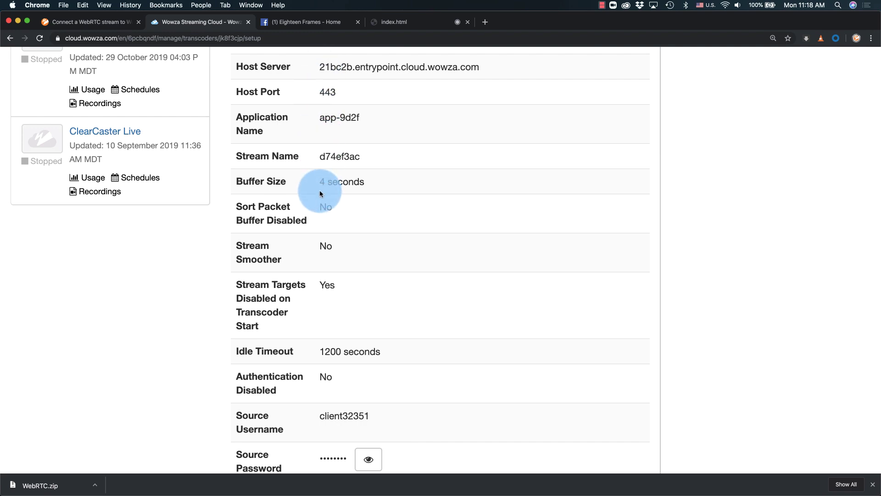
scroll(321, 189, up, 10)
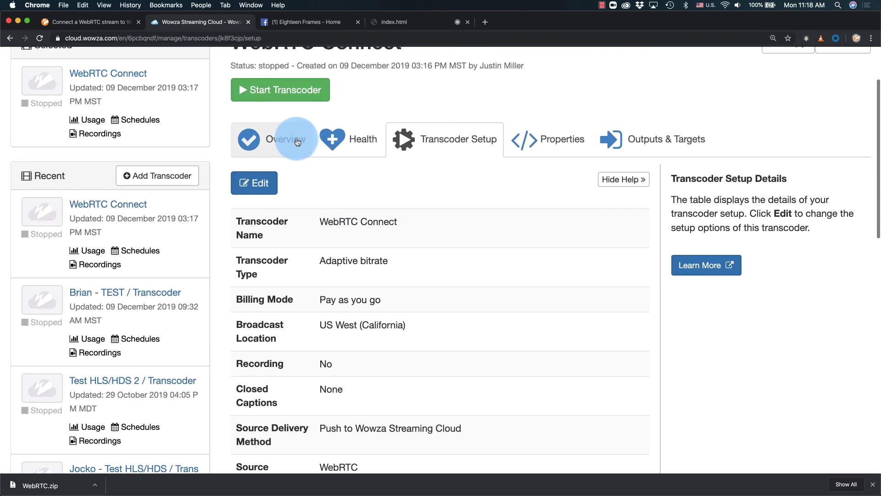
click(291, 89)
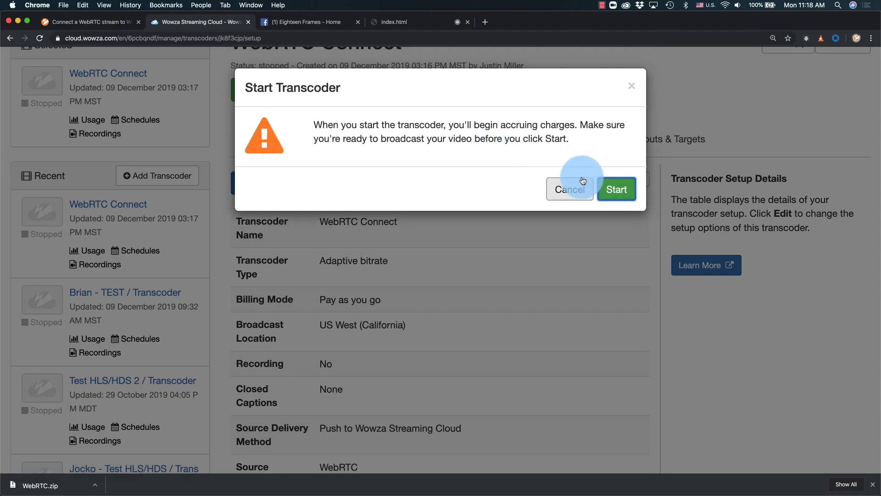
click(601, 186)
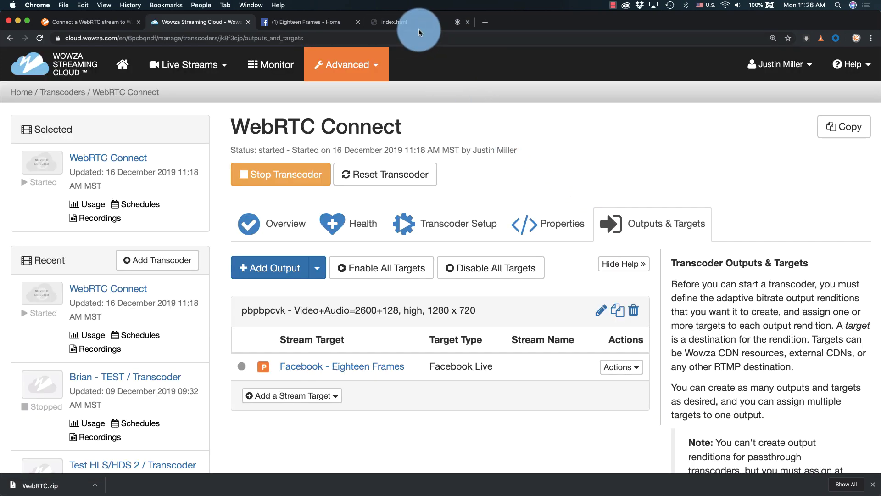
Publish the webcam from the WebRTC publish page to WebRTC Connect, then return to Wowza.
click(404, 22)
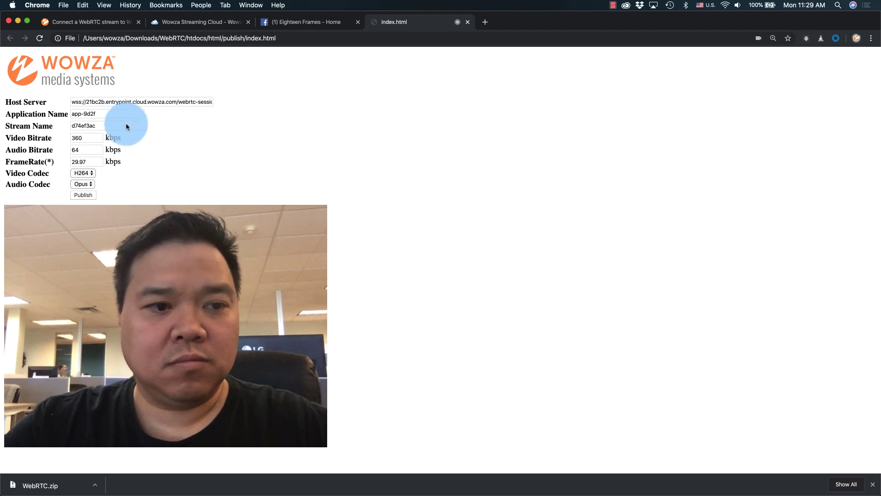
click(83, 195)
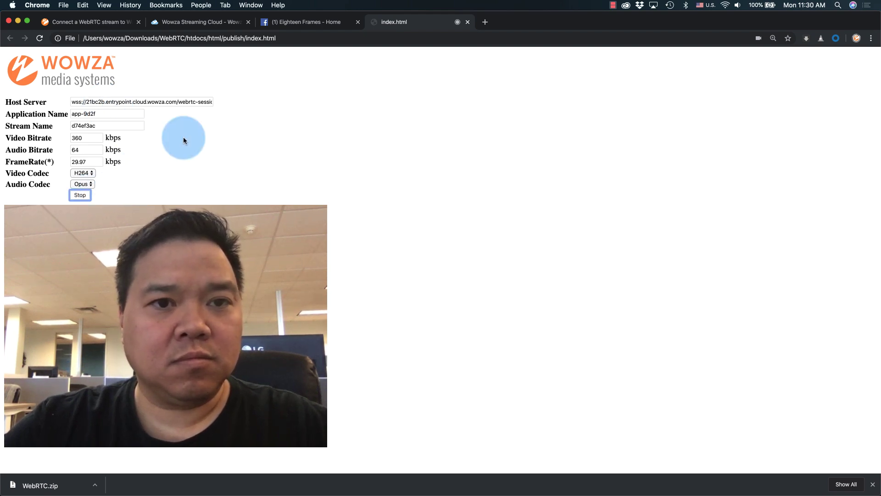
click(205, 23)
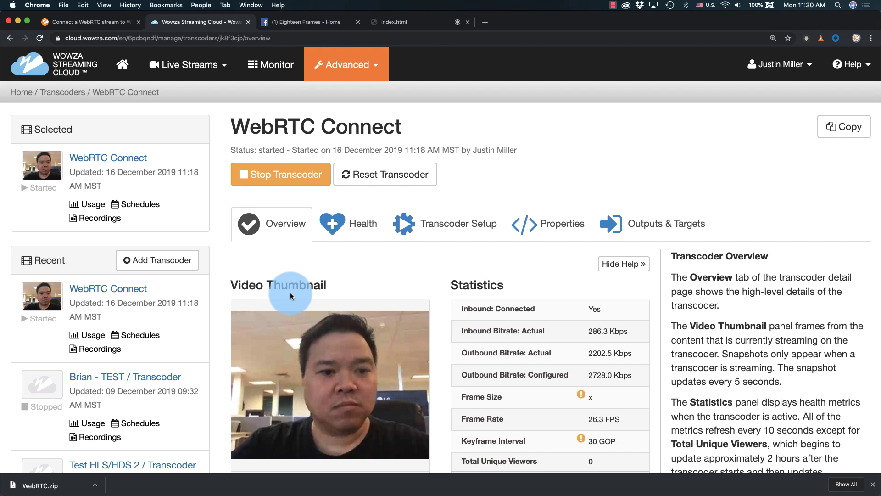
Enable the Facebook - Eighteen Frames stream target under Outputs & Targets.
click(637, 227)
scroll(637, 227, down, 3)
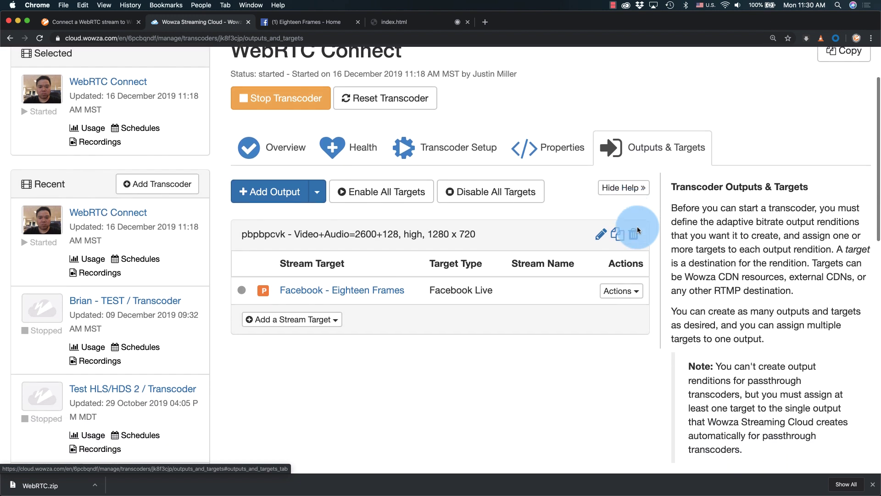
click(637, 226)
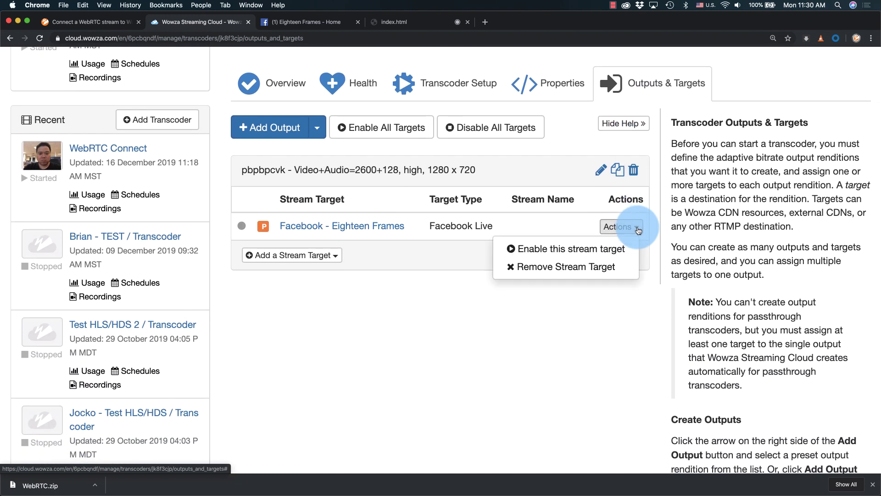
click(615, 250)
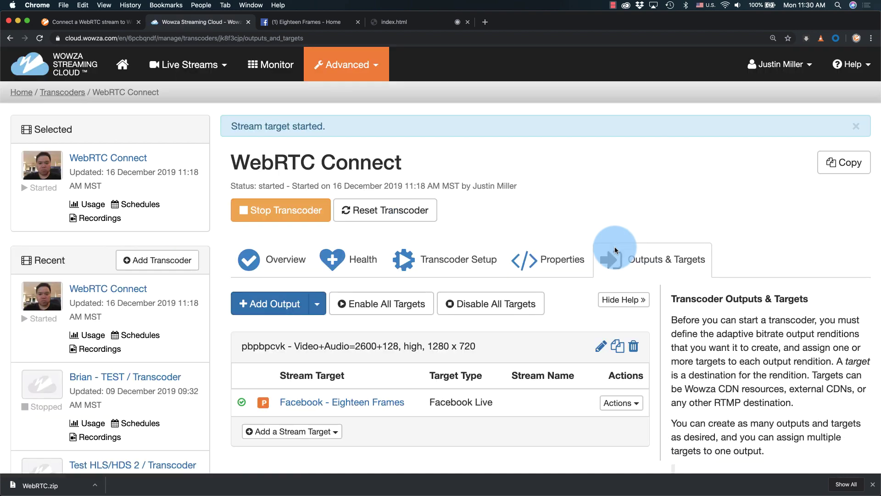
Confirm the webcam plays as Live Video on Eighteen Frames' Facebook Videos page, then return to Wowza.
click(331, 22)
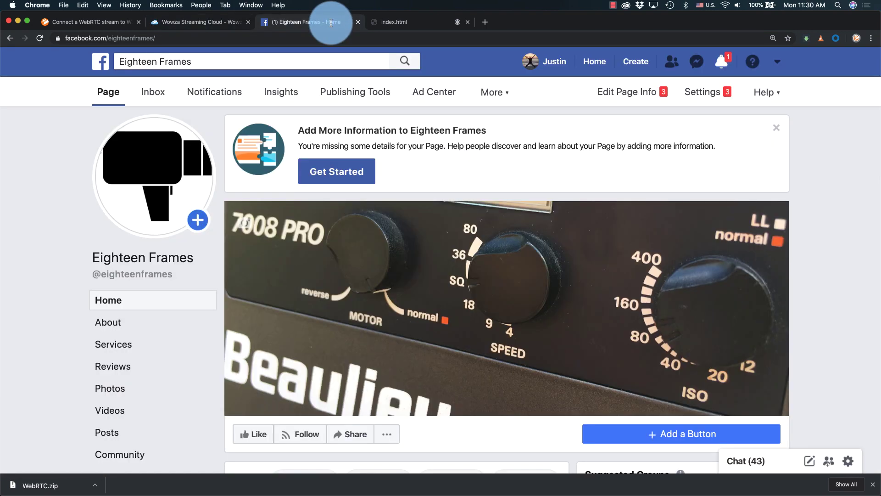
click(132, 417)
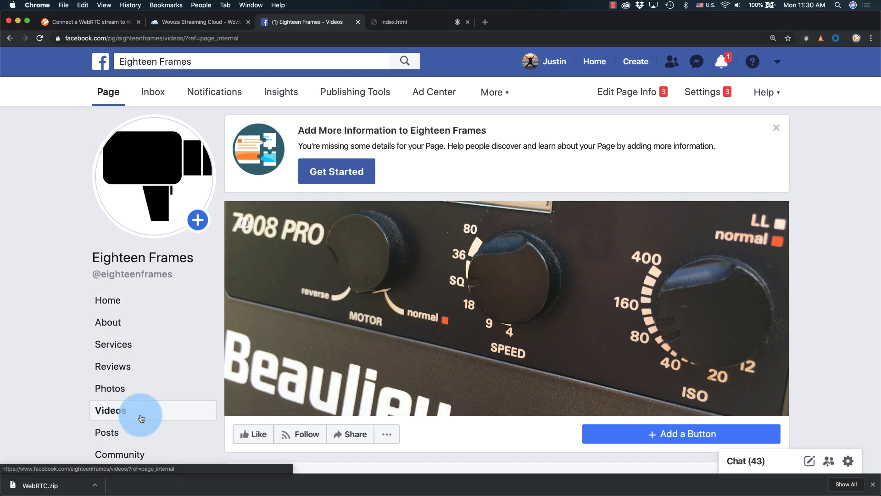
scroll(348, 308, down, 6)
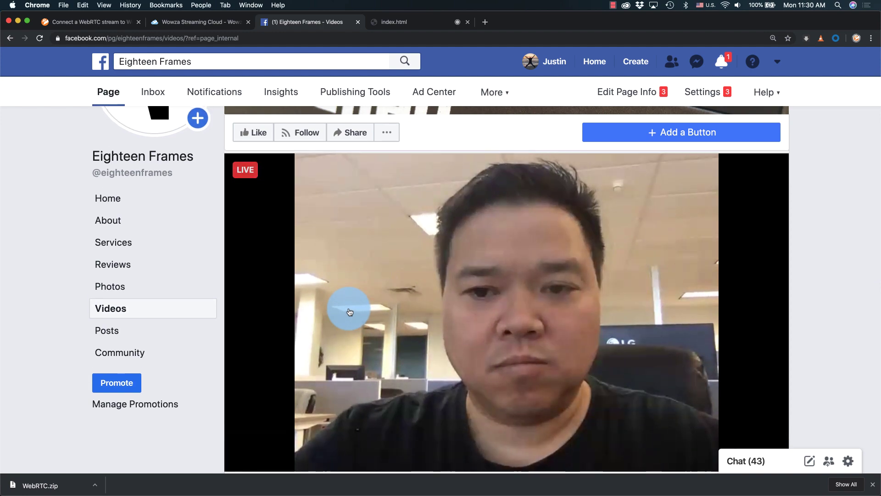
click(224, 23)
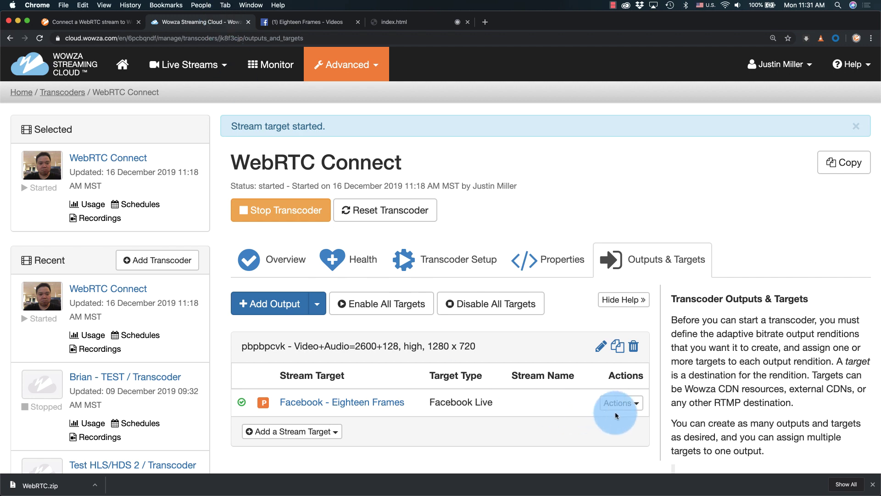
Stop the WebRTC Connect transcoder streaming to the Facebook target and confirm the stop.
click(639, 409)
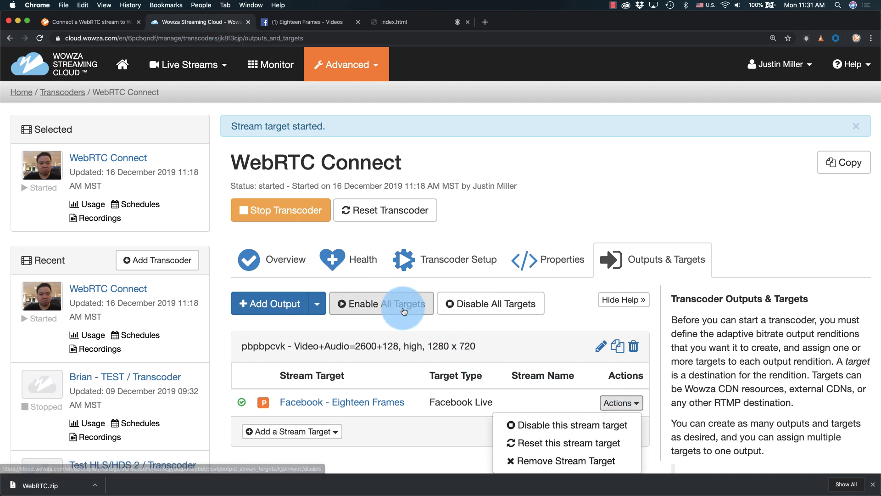
click(324, 211)
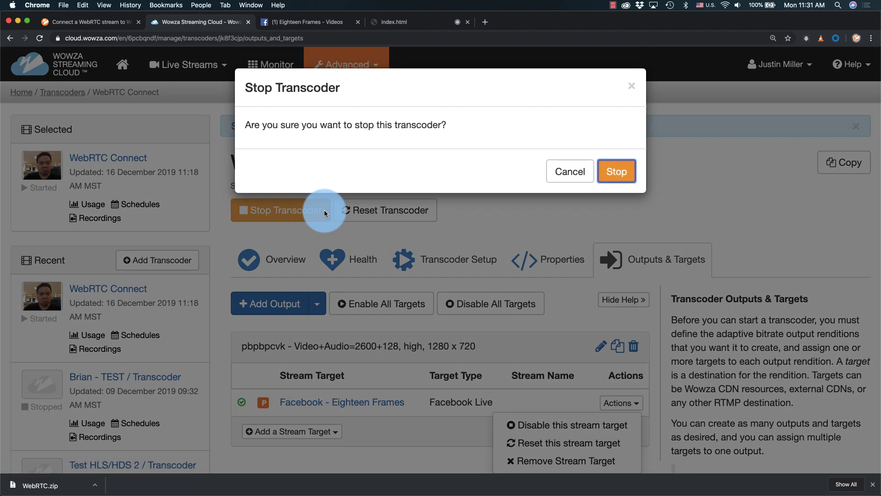
click(624, 175)
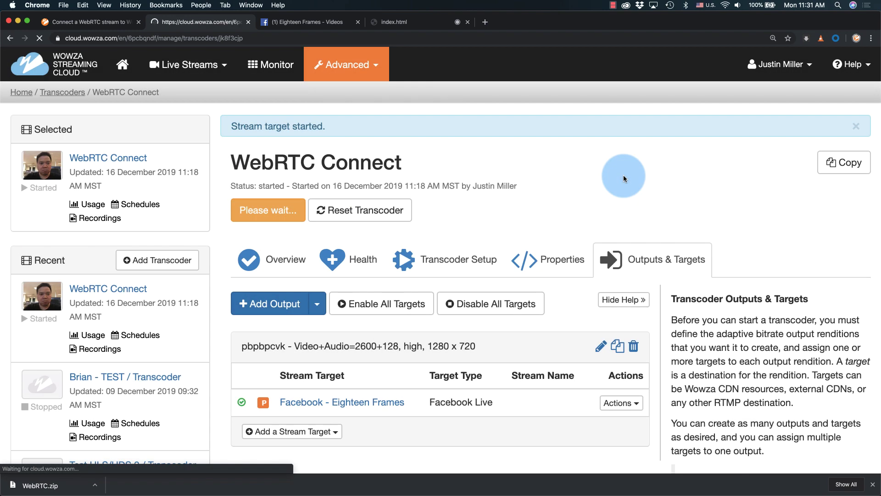